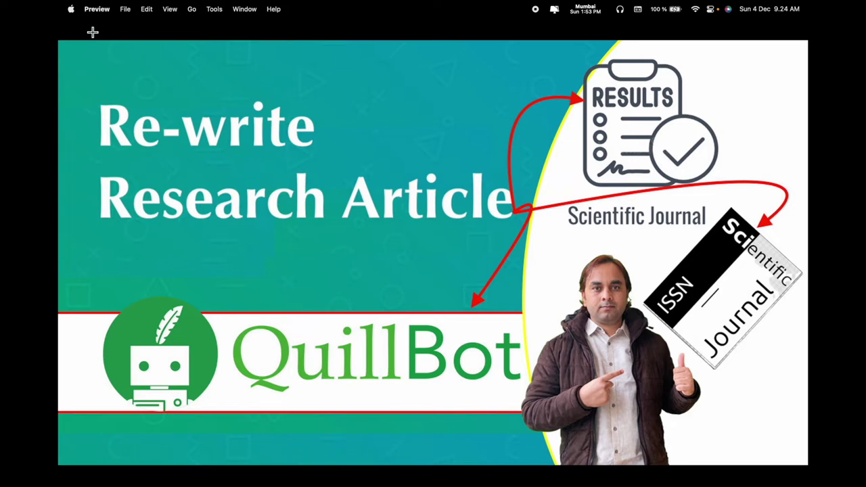
# - Exit Preview's full-screen view of the QuillBot thumbnail image
pyautogui.press('Escape')
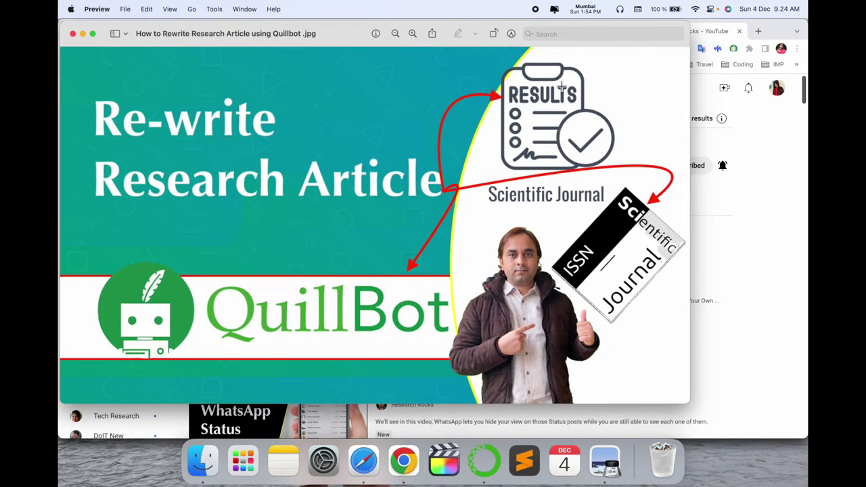
# - Bring Chrome forward and load QuillBot's Paraphraser in a new tab
pyautogui.click(768, 214)
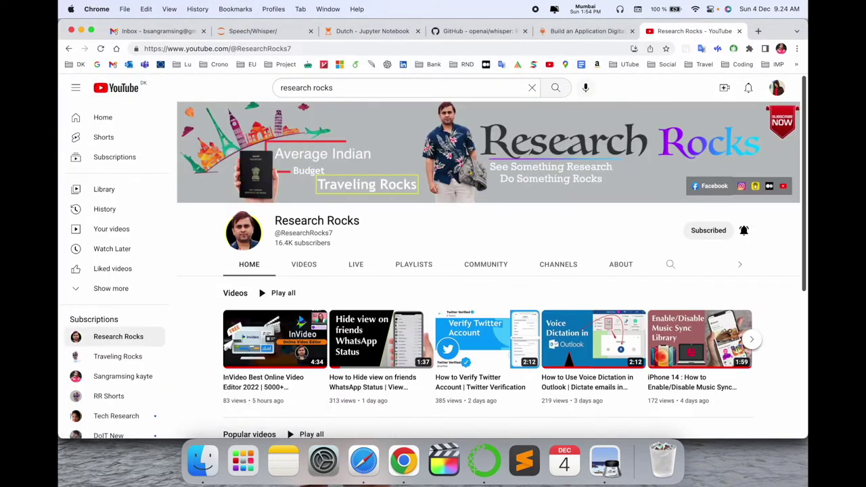
pyautogui.click(759, 31)
pyautogui.click(372, 64)
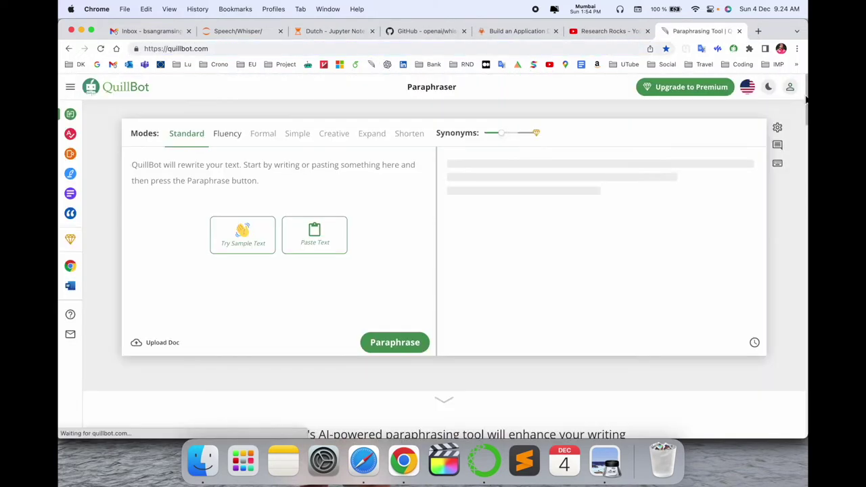
# - Sign in to QuillBot with a Google account and dismiss the Premium offer
pyautogui.click(790, 87)
pyautogui.click(449, 170)
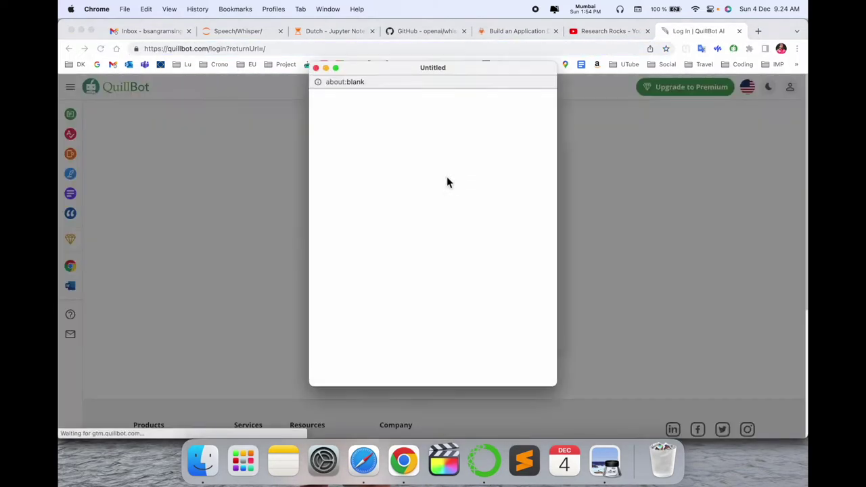
pyautogui.click(403, 195)
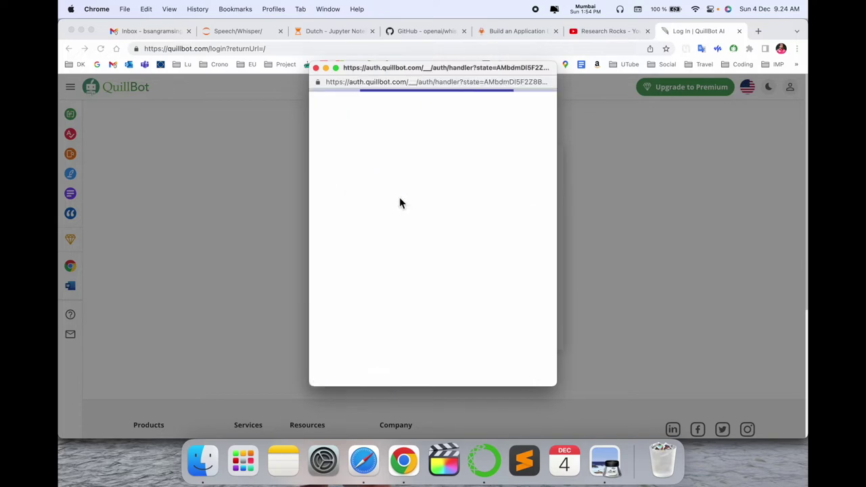
pyautogui.press('Escape')
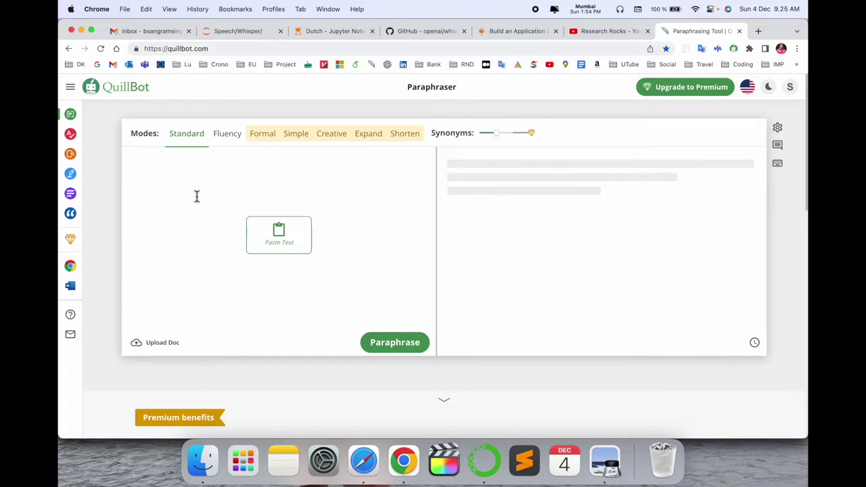
pyautogui.click(200, 142)
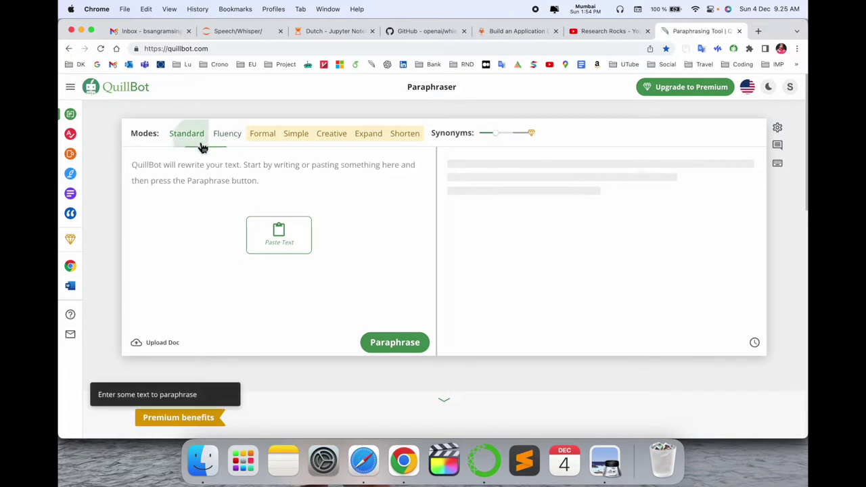
pyautogui.click(235, 145)
pyautogui.click(262, 144)
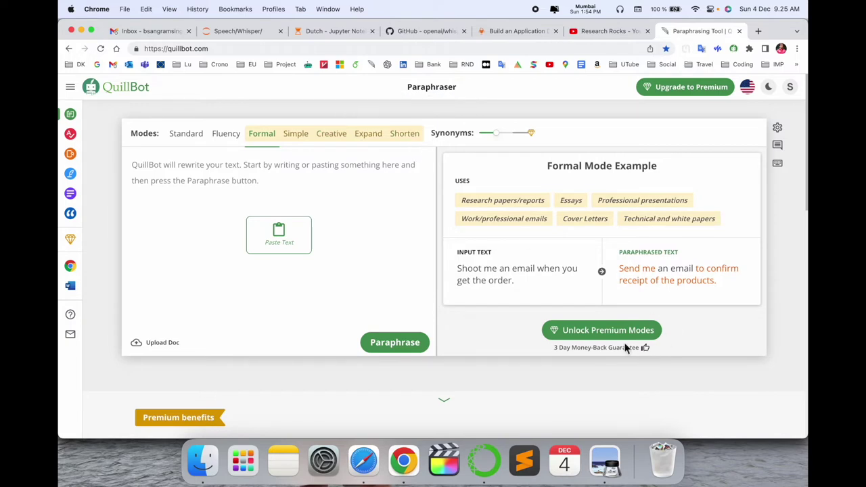
pyautogui.click(182, 135)
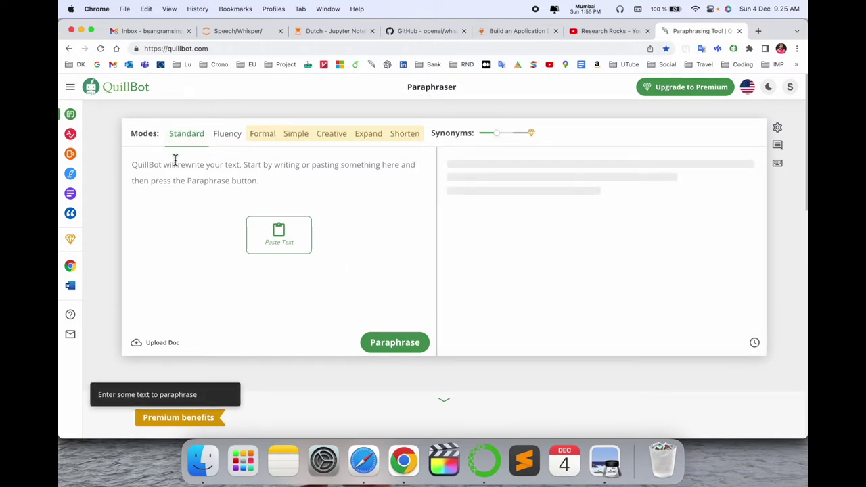
pyautogui.click(508, 31)
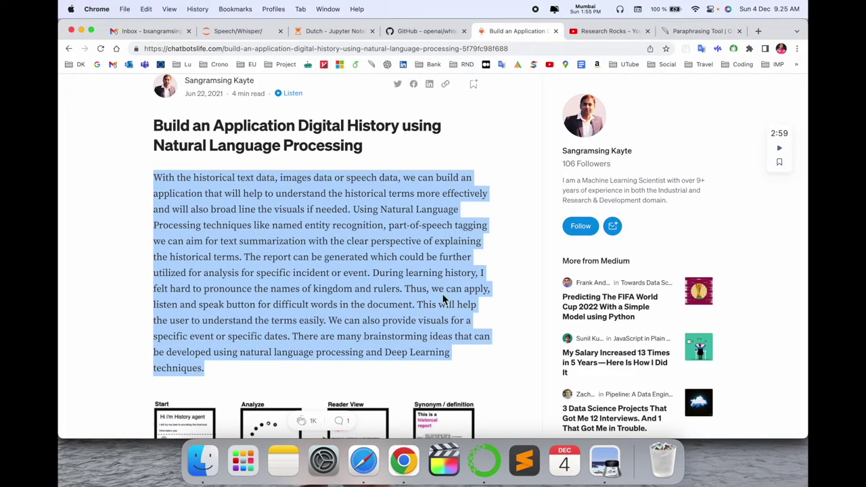
# - Copy the Medium article's opening paragraph and return to the QuillBot Paraphraser tab
pyautogui.scroll(3, 443, 298)
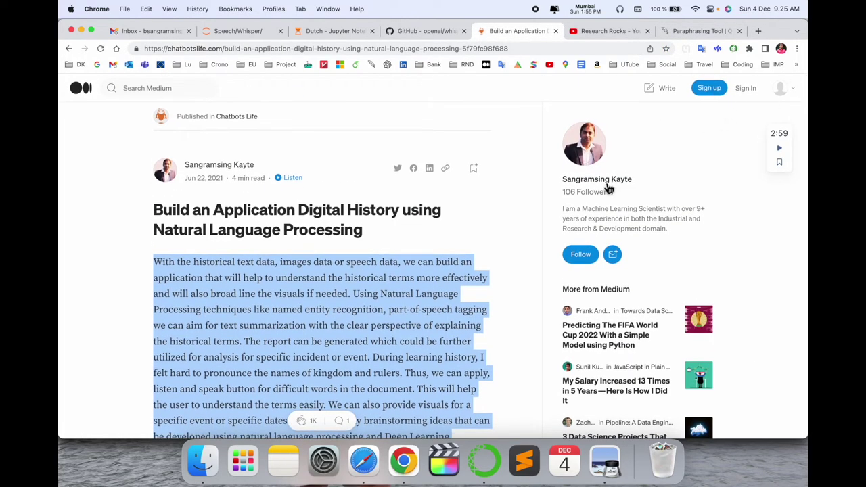
pyautogui.scroll(-3, 329, 323)
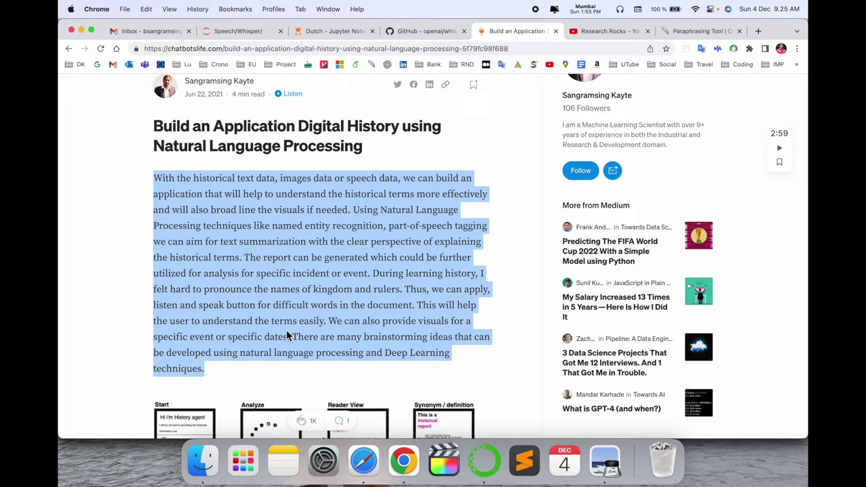
pyautogui.click(697, 32)
# - Paste the paragraph and delete its final sentences to fit the 125-word limit
pyautogui.write('With the historical text data, images data or speech data, we can build an application that will help to understand the historical terms more effectively and will also broad line the visuals if needed. Using Natural Language Processing techniques like named entity recognition, part-of-speech tagging we can aim for text summarization with the clear perspective of explaining the historical terms. The report can be generated which could be further utilized for analysis for specific incident or event. During learning history, I felt hard to pronounce the names of kingdom and rulers. Thus, we can apply, listen and speak button for difficult words in the document. This will help the user to understand the terms easily. We can also provide visuals for a specific event or specific dates. There are many brainstorming ideas that can be developed using natural language processing and Deep Learning techniques.')
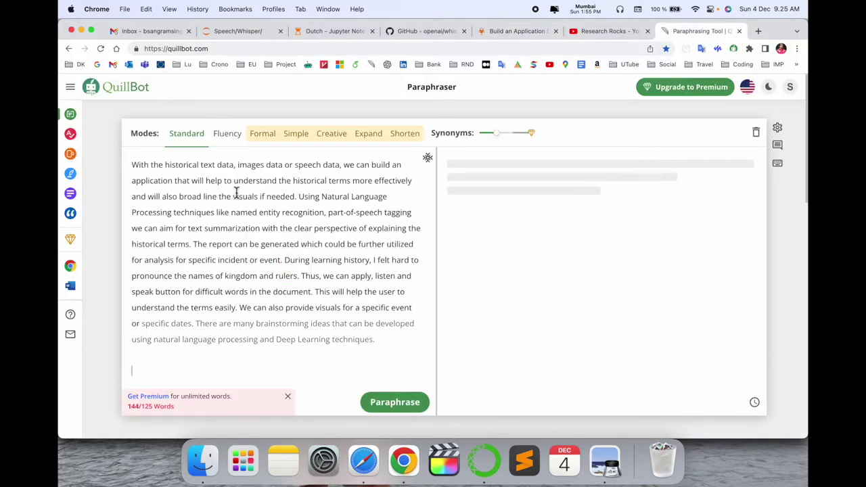
pyautogui.scroll(-2, 236, 193)
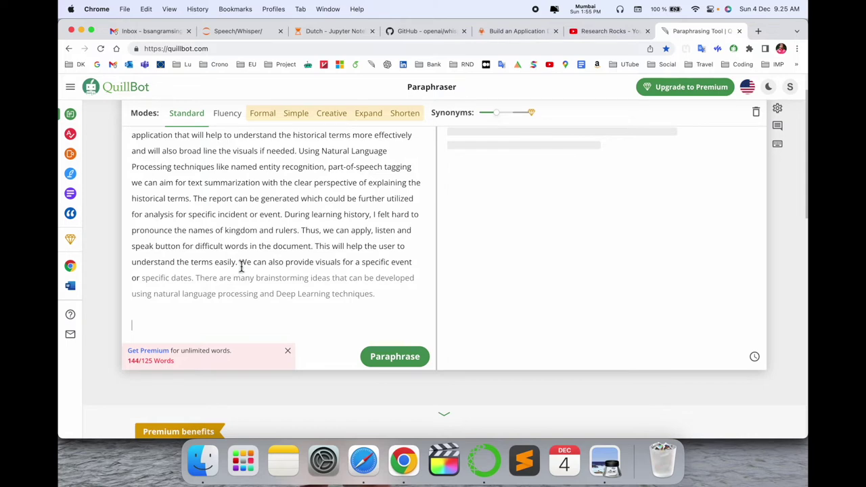
pyautogui.moveTo(239, 261); pyautogui.dragTo(379, 308)
pyautogui.press('BackSpace')
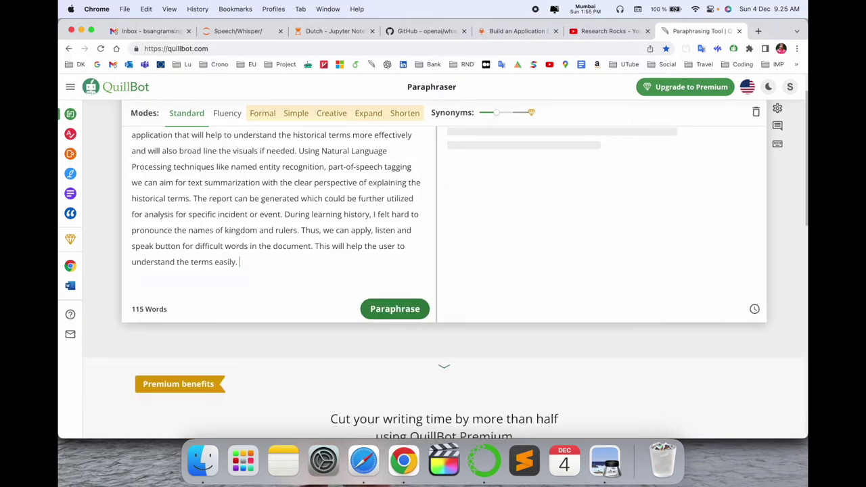
# - Paraphrase the trimmed 115-word paragraph in Standard mode
pyautogui.scroll(1, 325, 298)
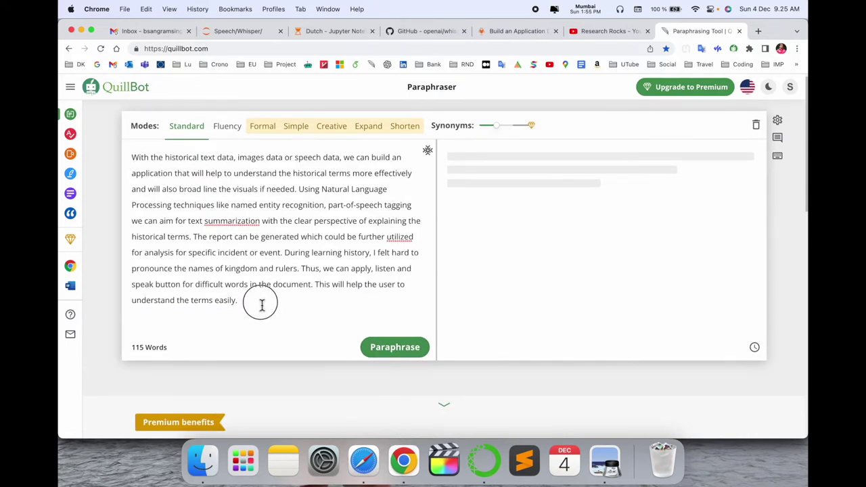
pyautogui.moveTo(259, 304)
pyautogui.mouseDown()
pyautogui.moveTo(176, 173)
pyautogui.moveTo(125, 155)
pyautogui.mouseUp()
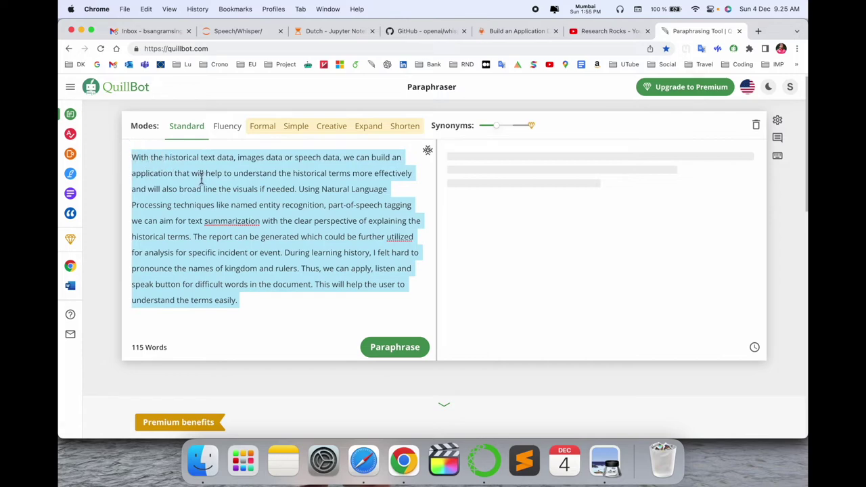
pyautogui.click(422, 351)
pyautogui.click(410, 349)
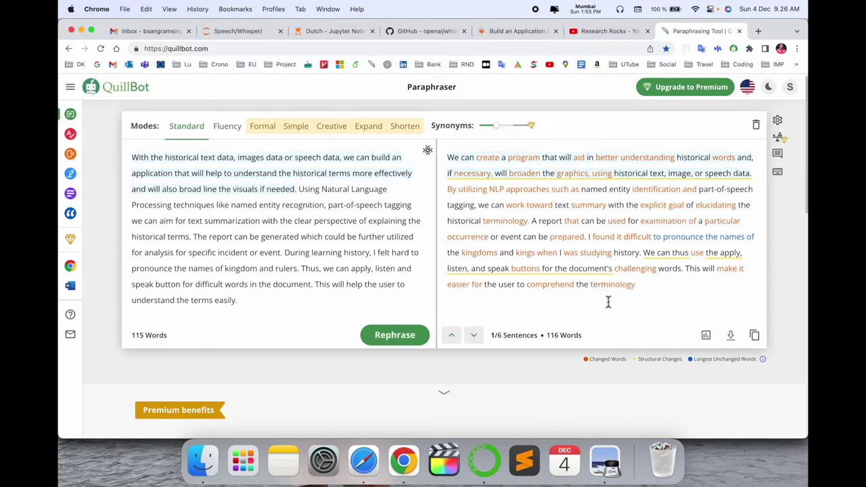
# - Select and compare parts of the original input and the Standard paraphrase
pyautogui.moveTo(661, 286); pyautogui.dragTo(447, 160)
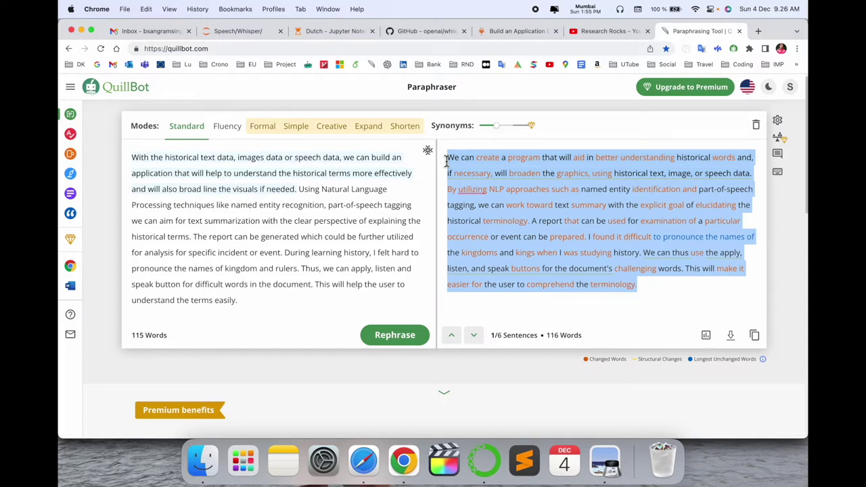
pyautogui.moveTo(249, 305); pyautogui.dragTo(141, 164)
pyautogui.press('super+c')
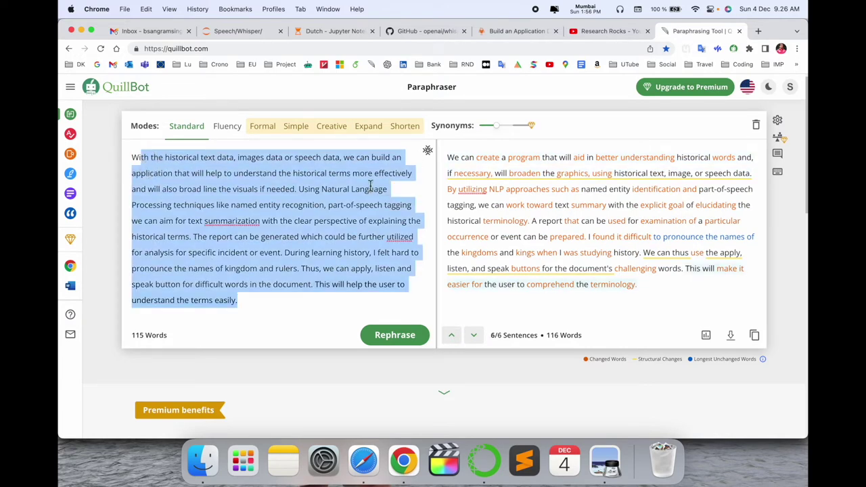
pyautogui.moveTo(595, 269)
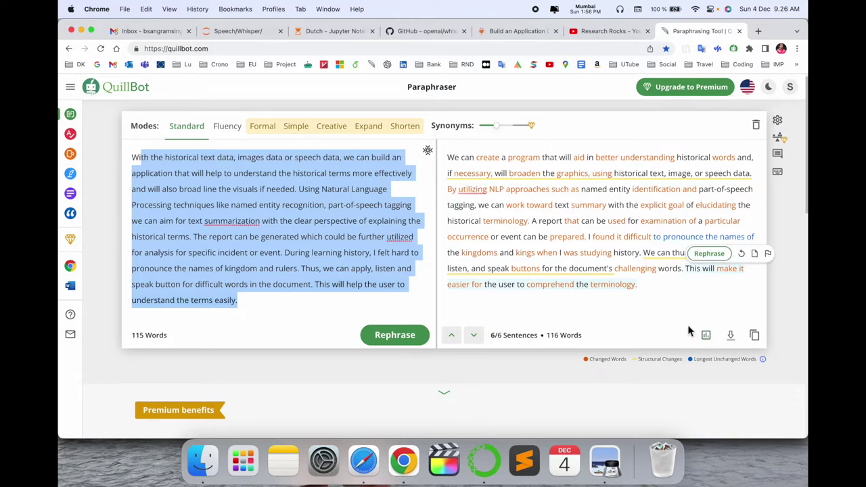
pyautogui.click(675, 297)
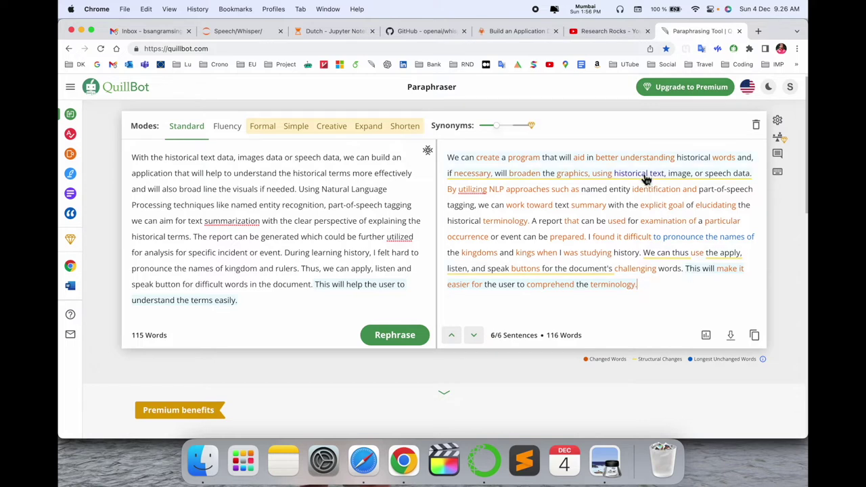
pyautogui.doubleClick(230, 222)
pyautogui.click(778, 155)
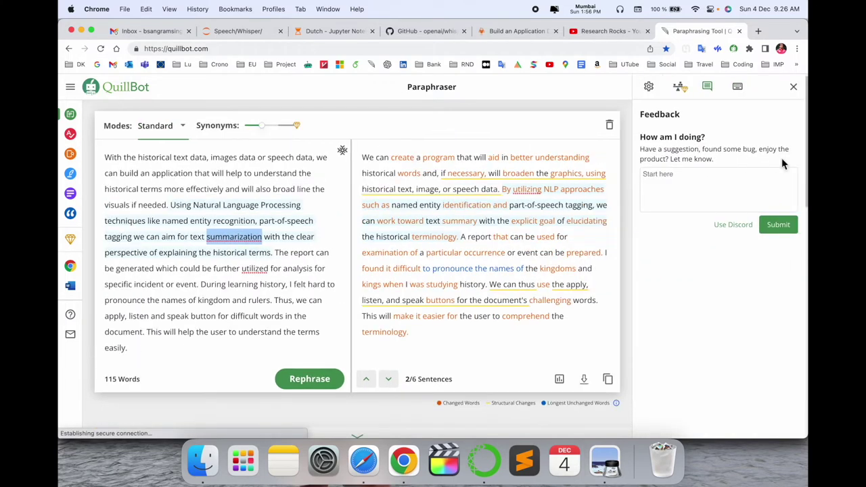
pyautogui.click(676, 291)
pyautogui.moveTo(663, 291); pyautogui.dragTo(494, 174)
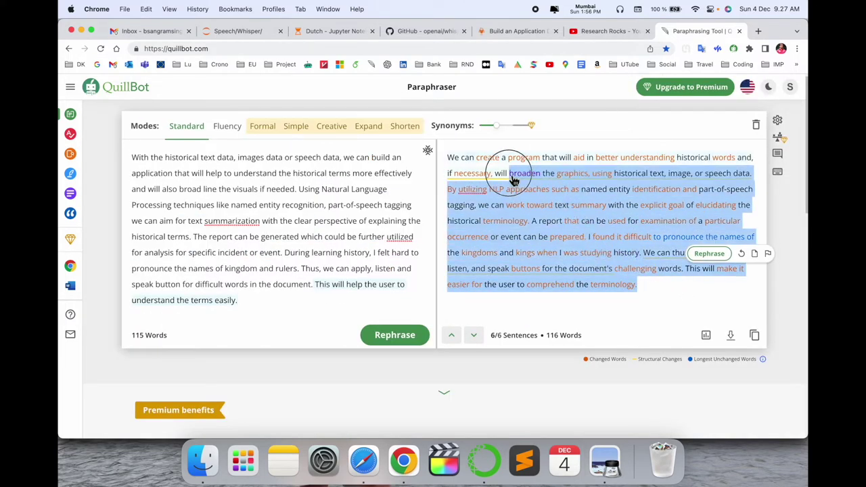
# - Rephrase the paragraph in Fluency mode, select the result, and go to Grammar Checker
pyautogui.click(228, 128)
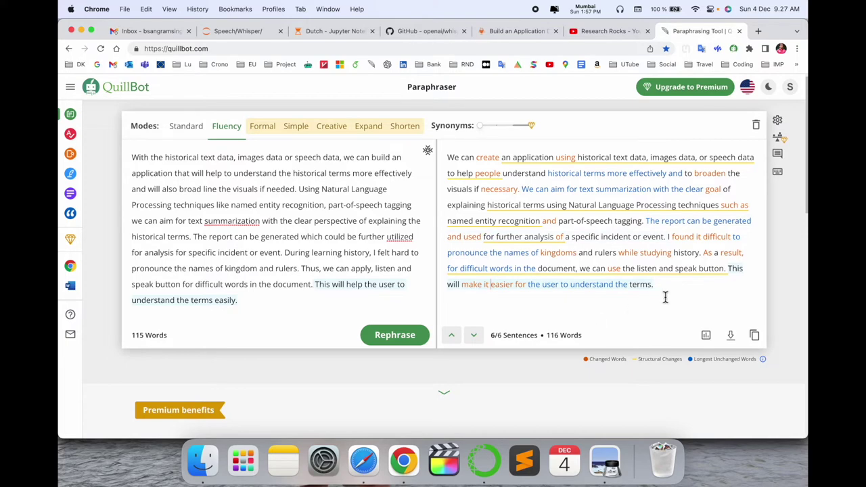
pyautogui.moveTo(685, 294); pyautogui.dragTo(521, 237)
pyautogui.moveTo(424, 126); pyautogui.dragTo(408, 90)
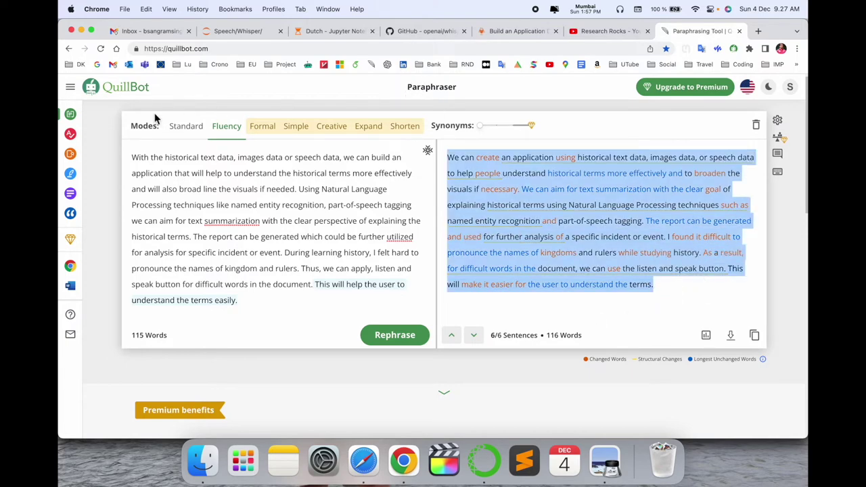
pyautogui.click(115, 134)
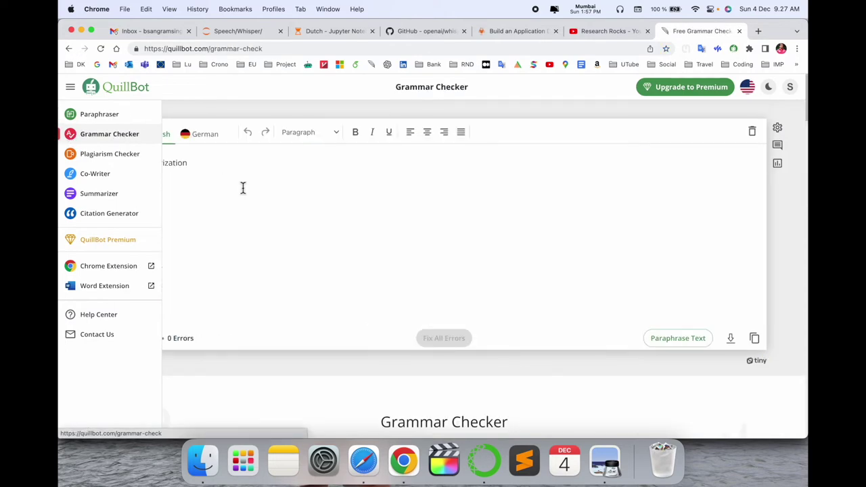
# - Replace the Grammar Checker text with the copied Medium paragraph
pyautogui.press('super+a')
pyautogui.click(512, 32)
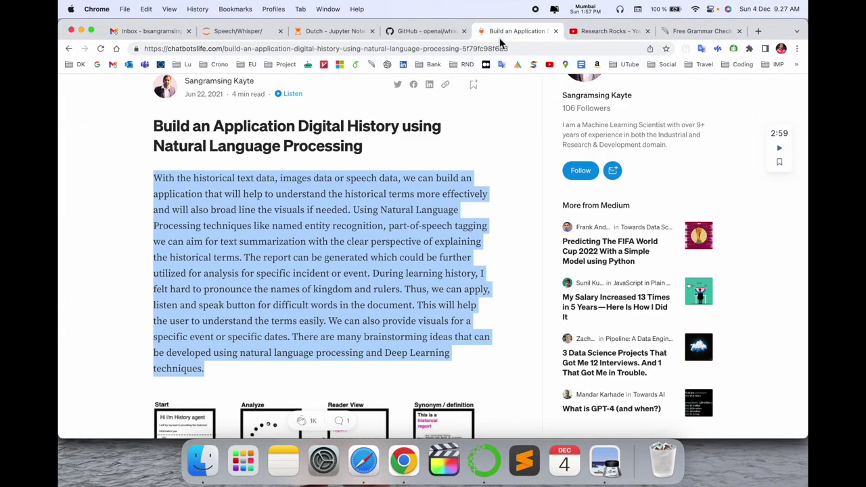
pyautogui.click(677, 31)
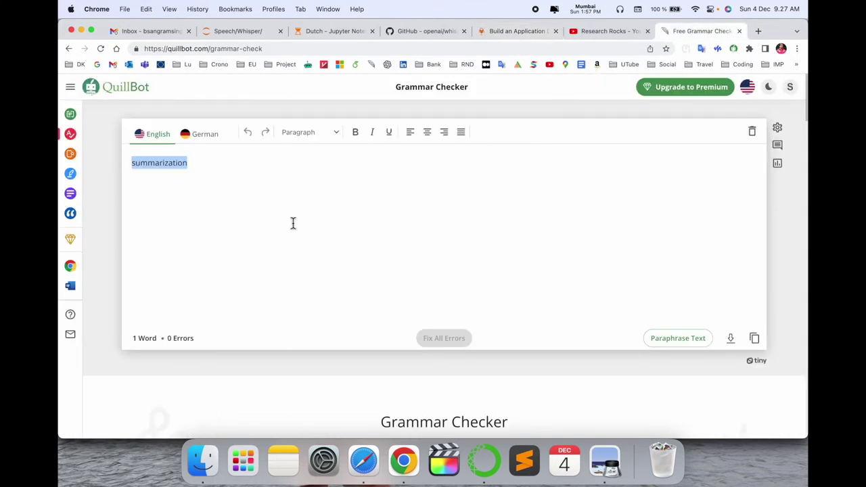
pyautogui.press('super+v')
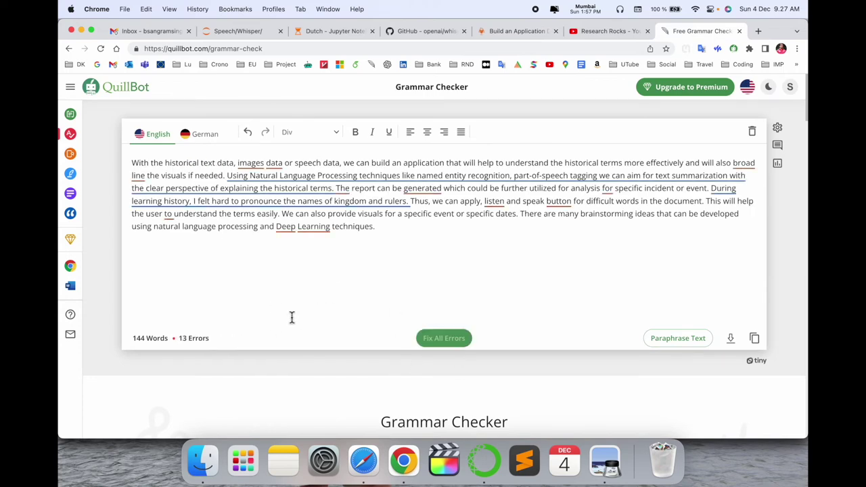
# - Accept the sentence rewrites, 'A', commas after data and listen, 'image data' and 'buttons'
pyautogui.click(335, 232)
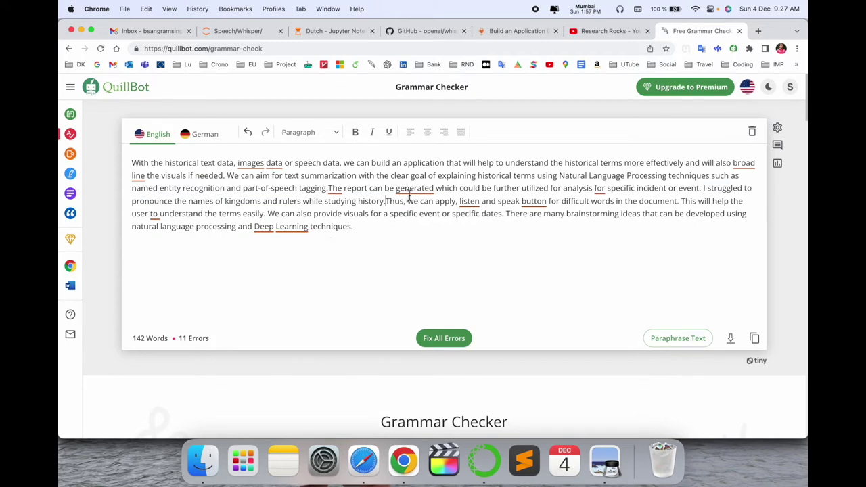
pyautogui.click(415, 218)
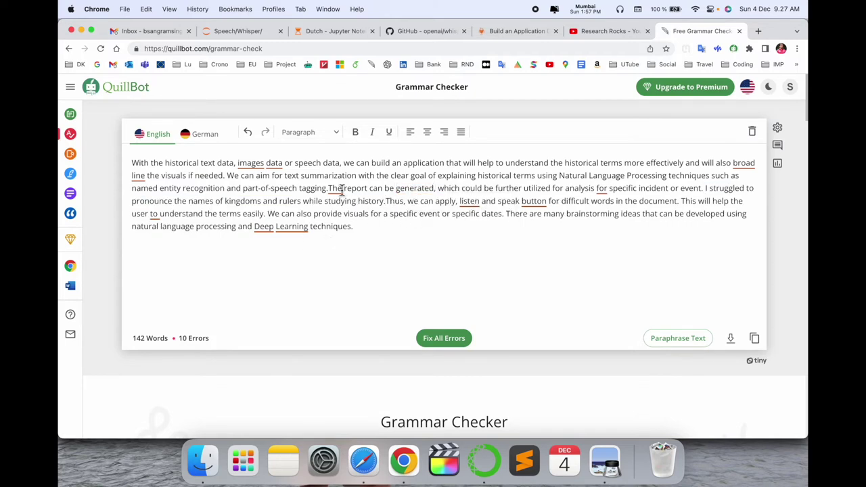
pyautogui.click(338, 217)
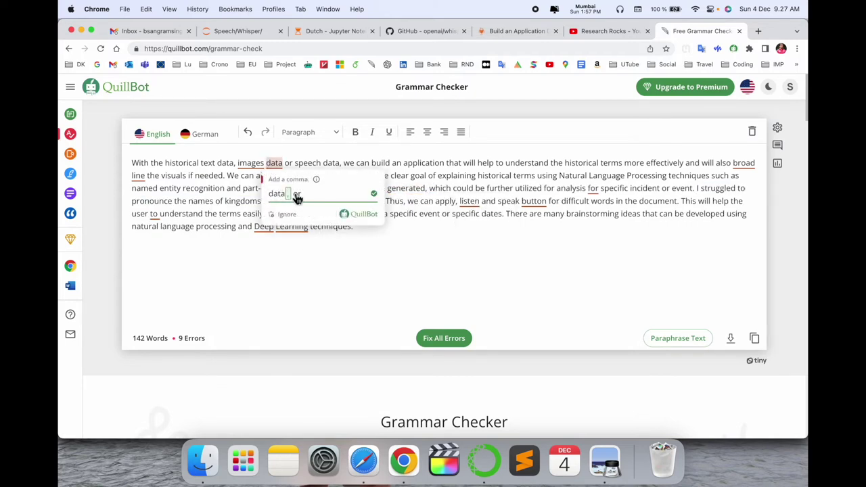
pyautogui.click(295, 195)
pyautogui.moveTo(251, 163)
pyautogui.click(257, 199)
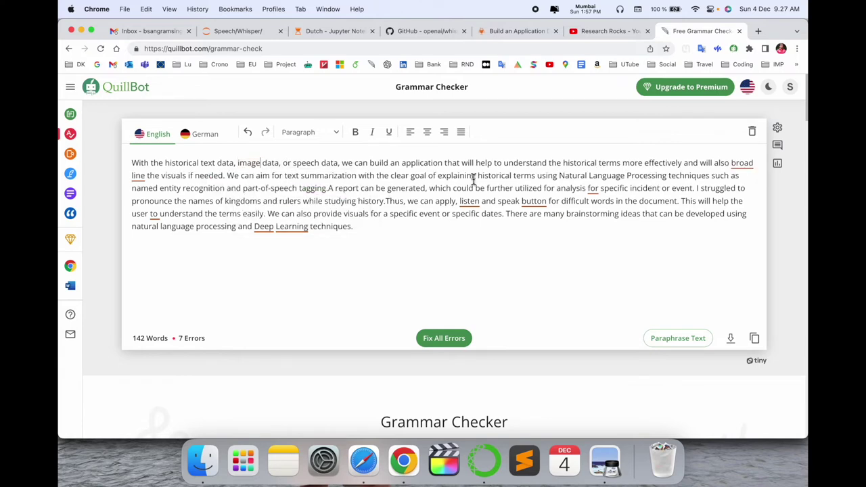
pyautogui.click(531, 201)
pyautogui.click(541, 230)
# - Fix 'of a specific', lowercase 'deep learning', drop the extra 'to', and use 'broaden'
pyautogui.click(594, 189)
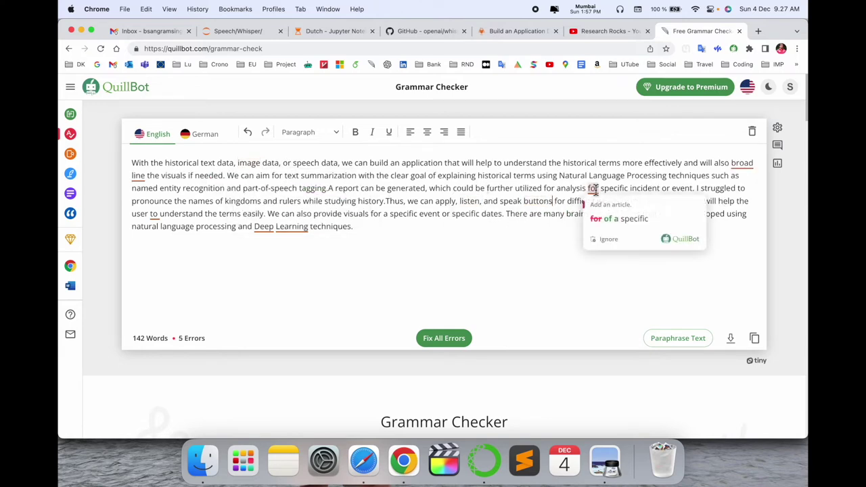
pyautogui.click(619, 219)
pyautogui.click(291, 227)
pyautogui.click(299, 255)
pyautogui.click(262, 226)
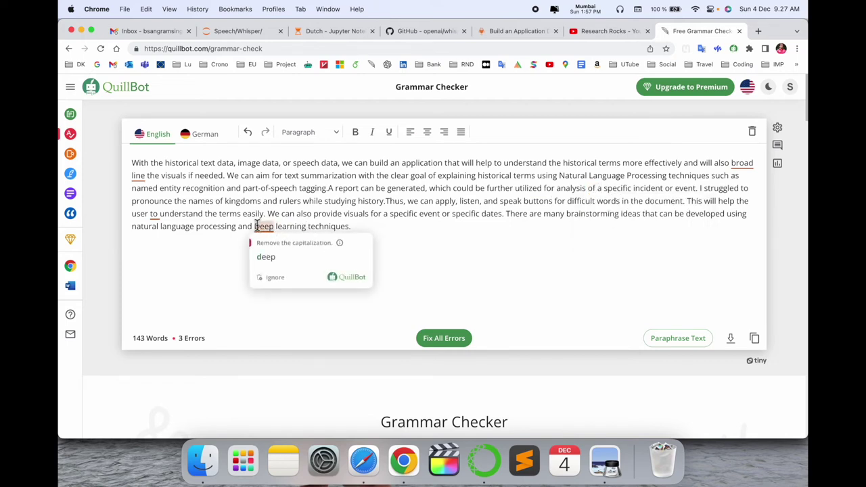
pyautogui.click(266, 254)
pyautogui.click(154, 214)
pyautogui.click(162, 245)
pyautogui.click(138, 178)
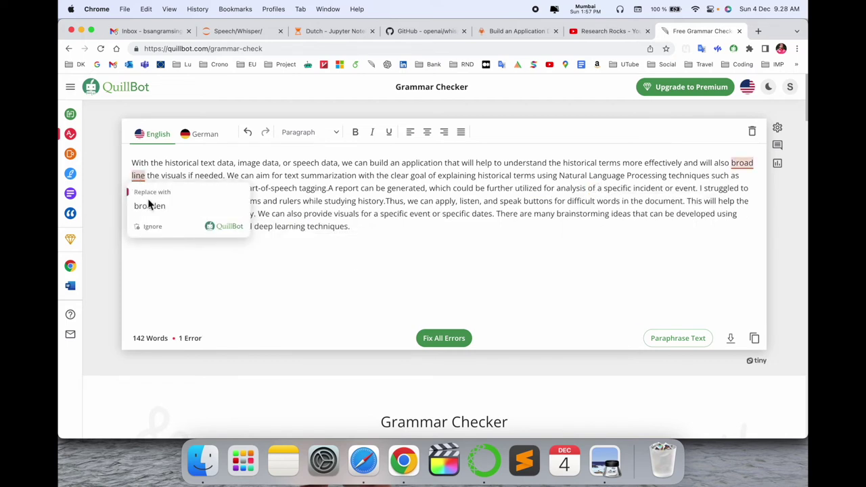
pyautogui.click(146, 201)
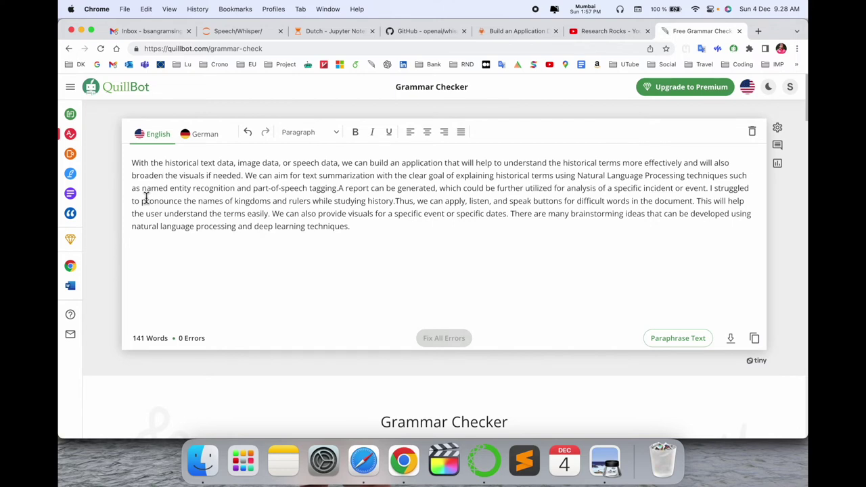
# - Back in the Paraphraser, rerun Standard and Fluency, then try premium-only Formal mode's unlock offer
pyautogui.click(71, 115)
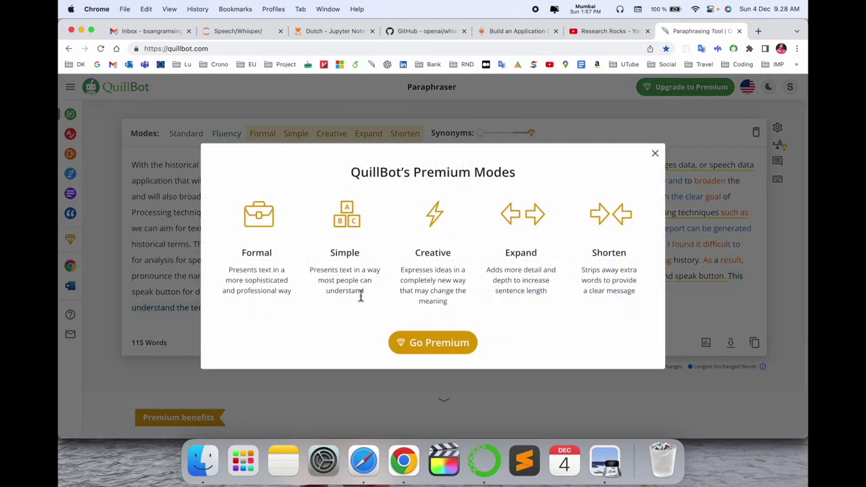
pyautogui.click(654, 155)
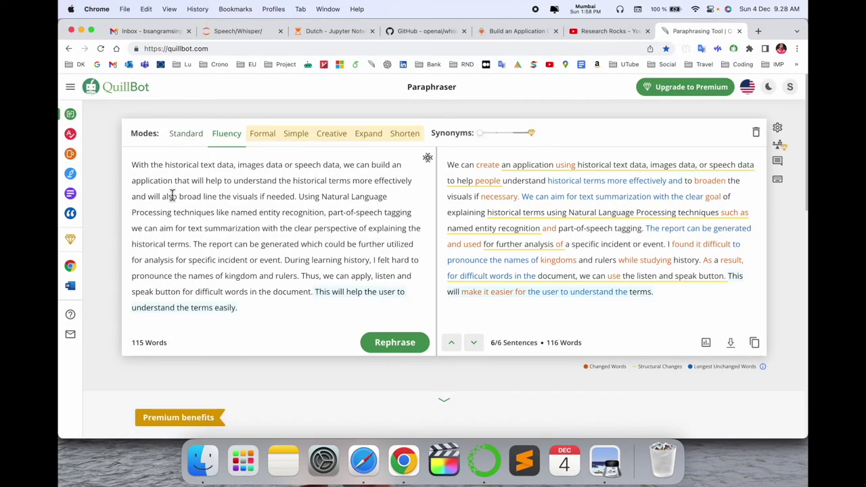
pyautogui.moveTo(149, 342)
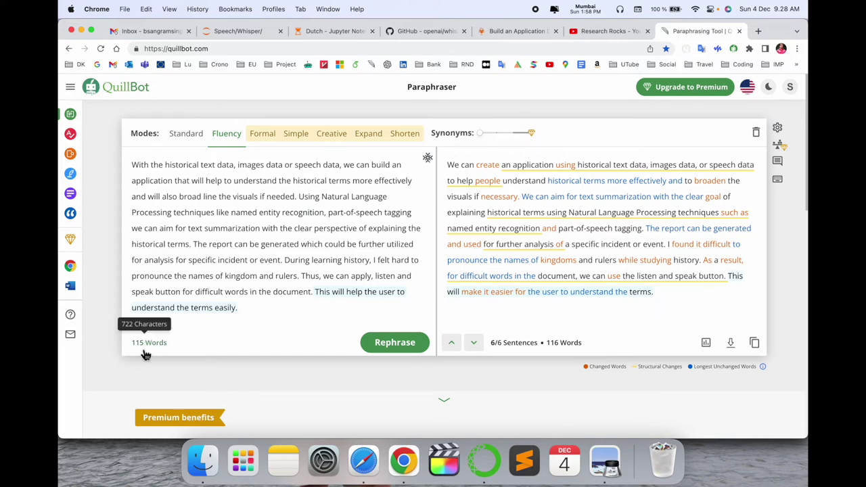
pyautogui.click(190, 143)
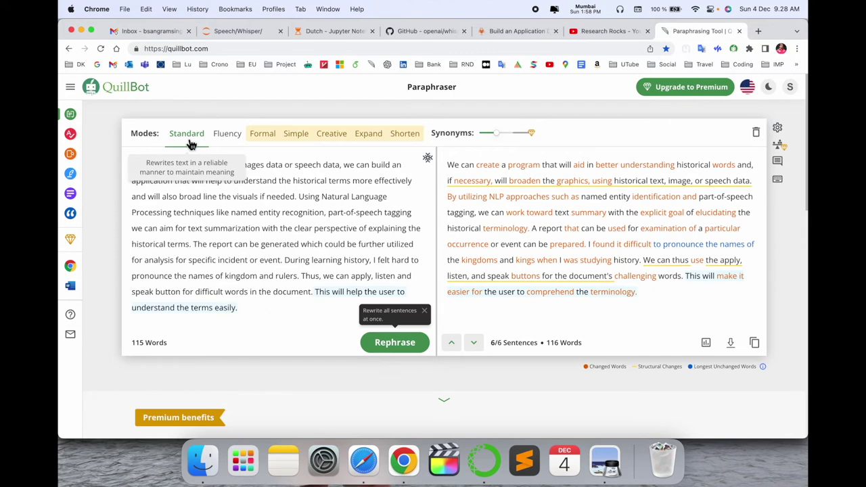
pyautogui.click(227, 139)
pyautogui.click(265, 139)
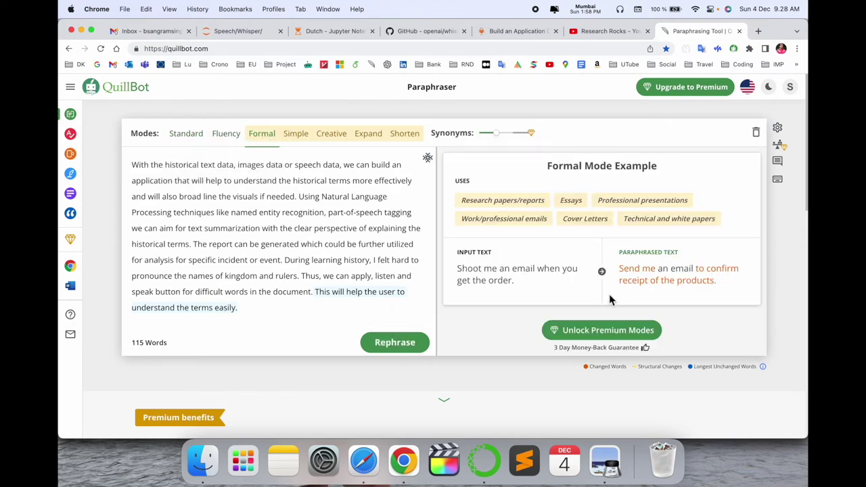
pyautogui.click(599, 330)
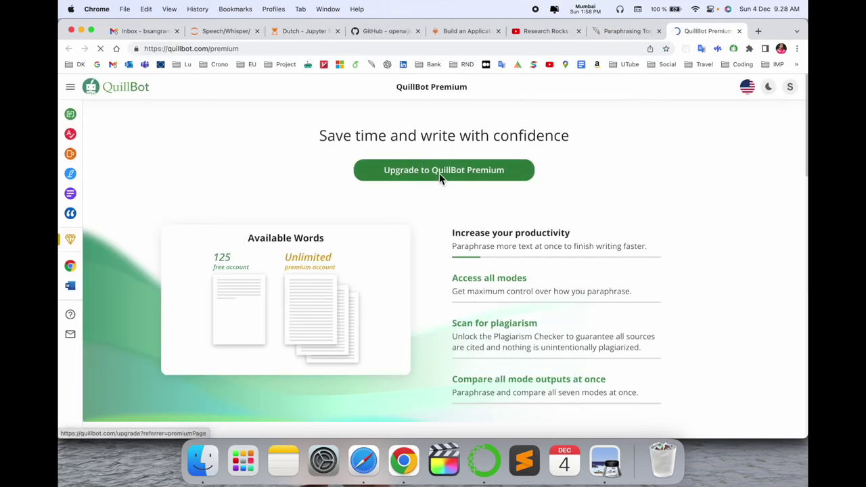
# - View the QuillBot Premium upgrade plans and pricing
pyautogui.click(439, 174)
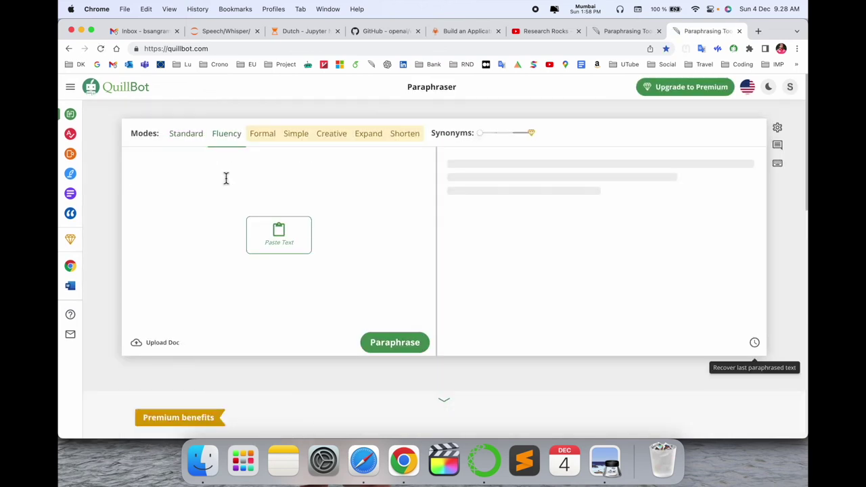
pyautogui.click(195, 136)
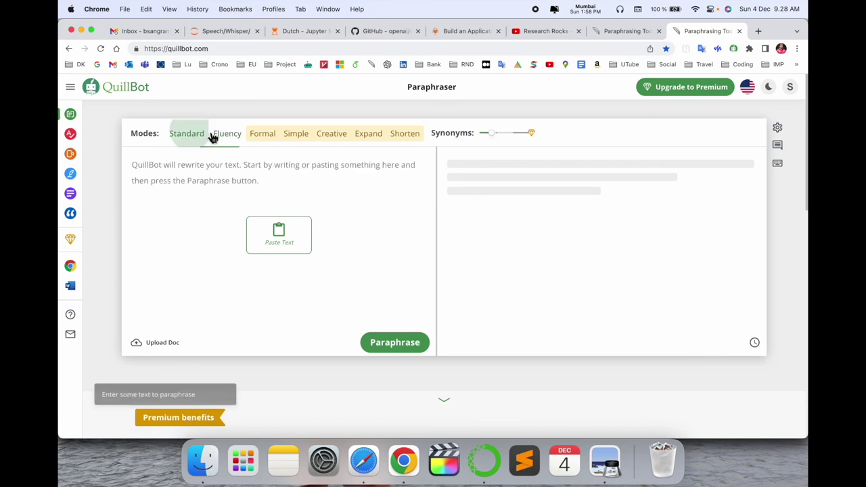